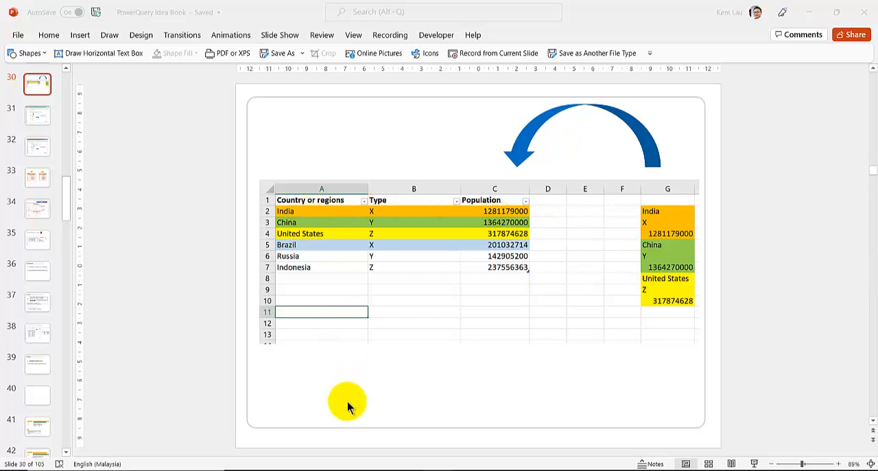
Switch to the Excel stack-columns workbook and add an index column starting from 0 to the data query in Power Query Editor.
mouse_move(358, 466)
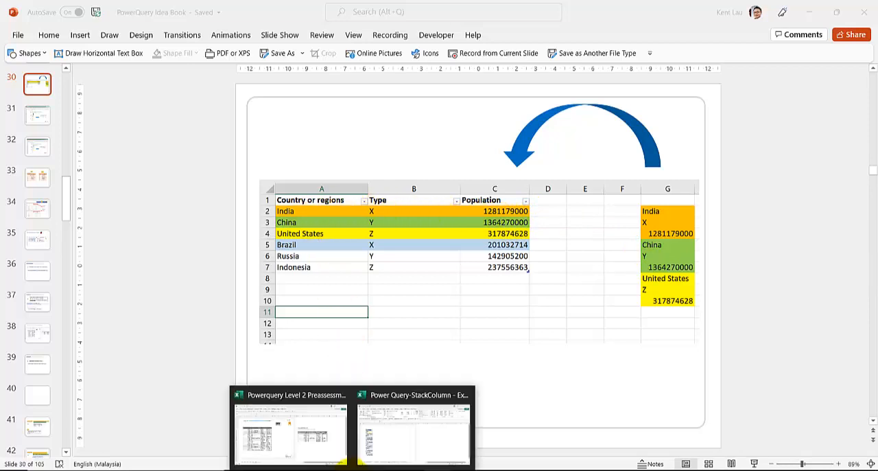
click(377, 442)
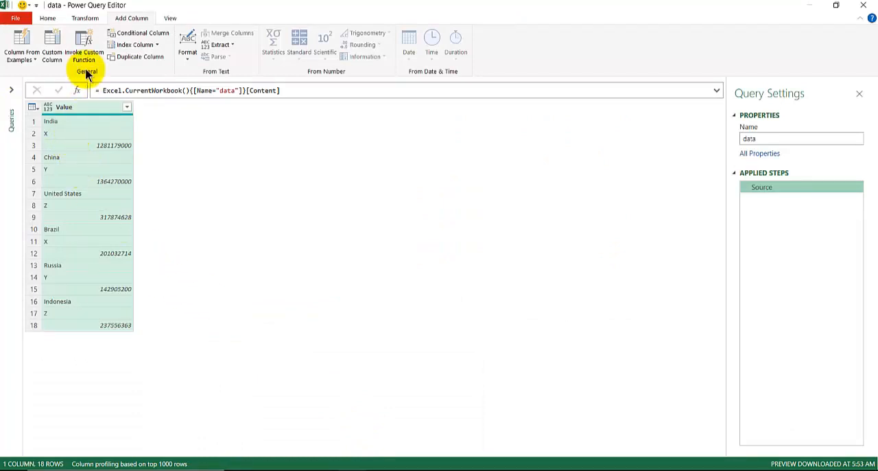
click(157, 46)
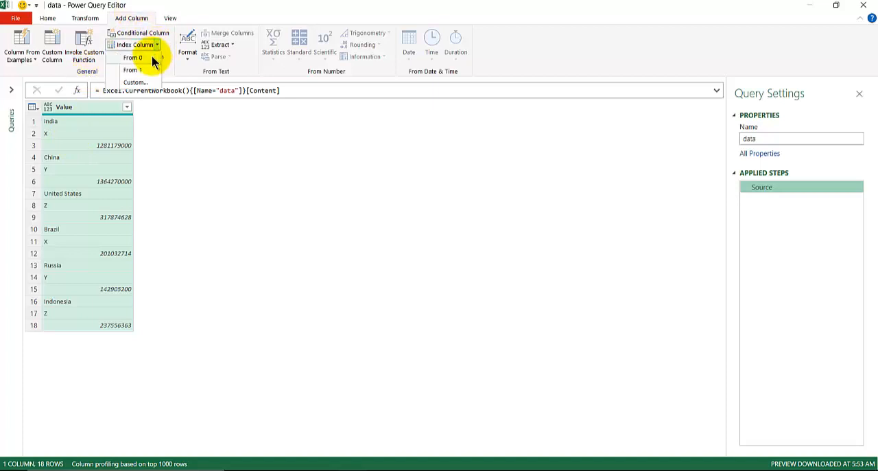
click(152, 59)
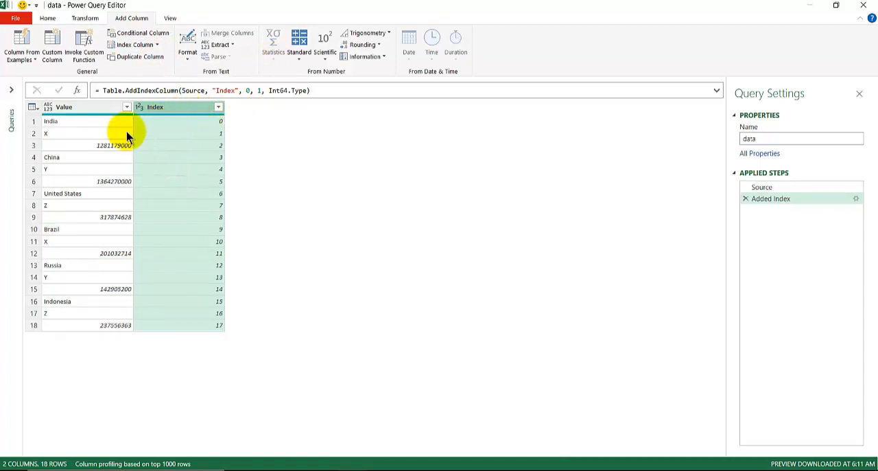
Add a Modulo column that calculates the remainder of the Index column divided by 3.
click(299, 60)
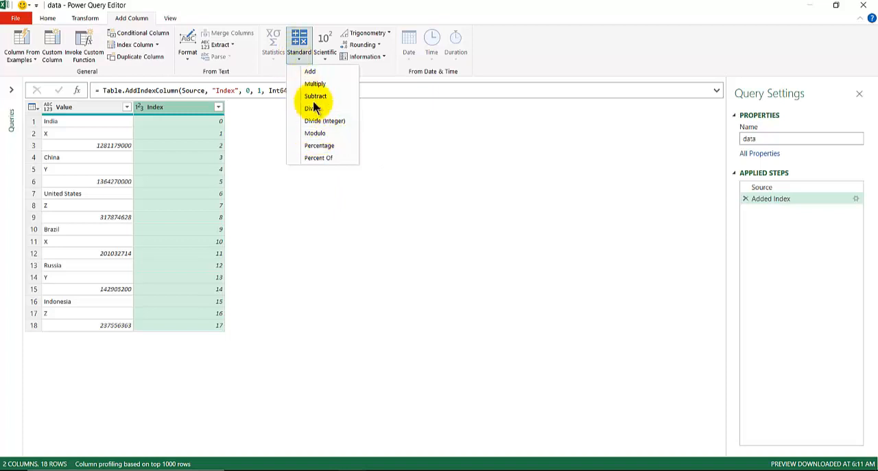
click(315, 133)
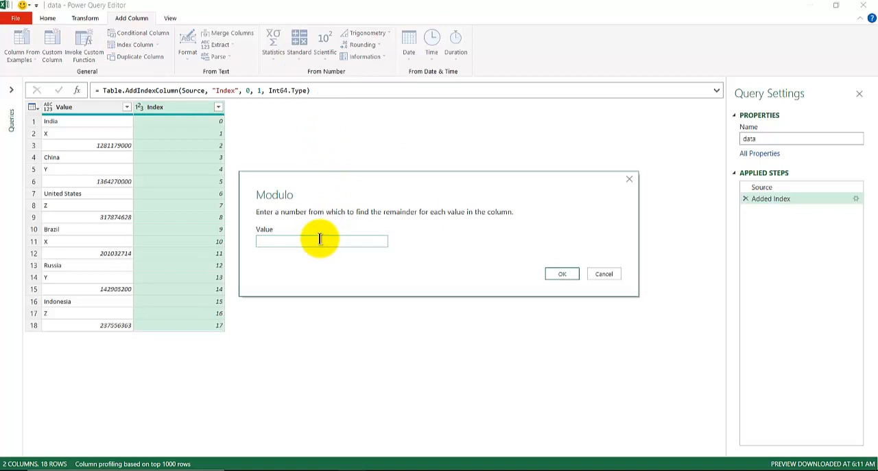
text(3)
key(Return)
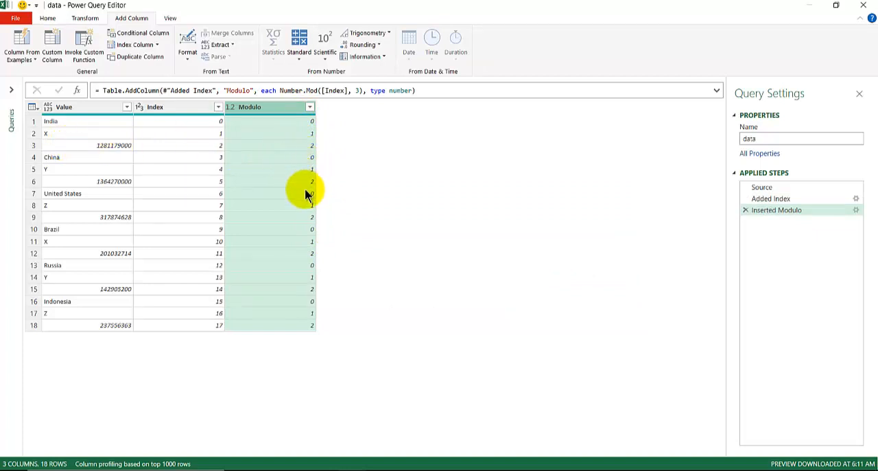
Remove the Index column from the query.
click(169, 108)
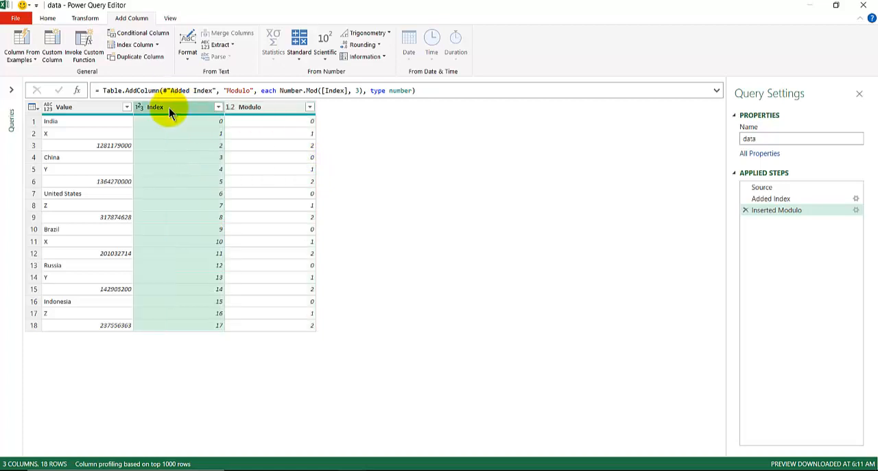
right_click(169, 108)
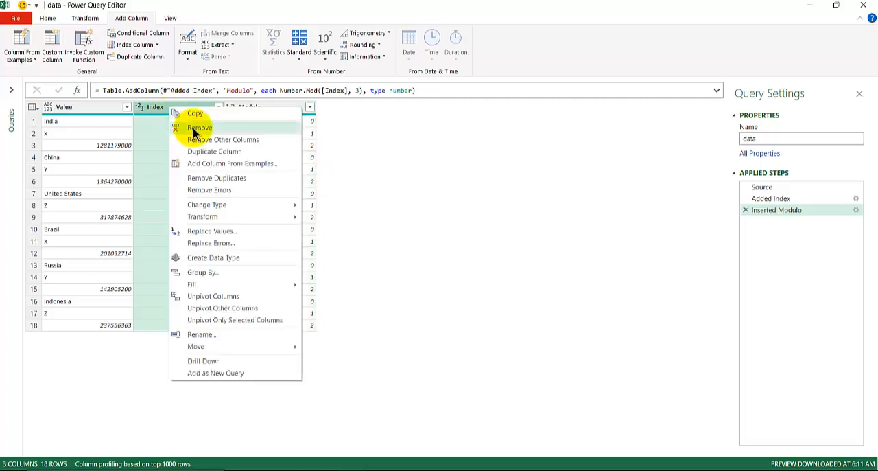
click(193, 127)
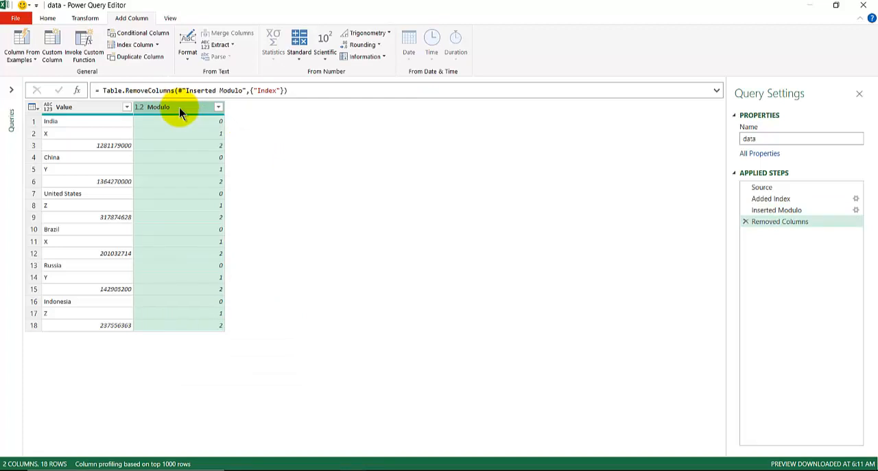
Try to pivot the Modulo column without the Index column, using Value as the values column and Don't Aggregate.
click(85, 21)
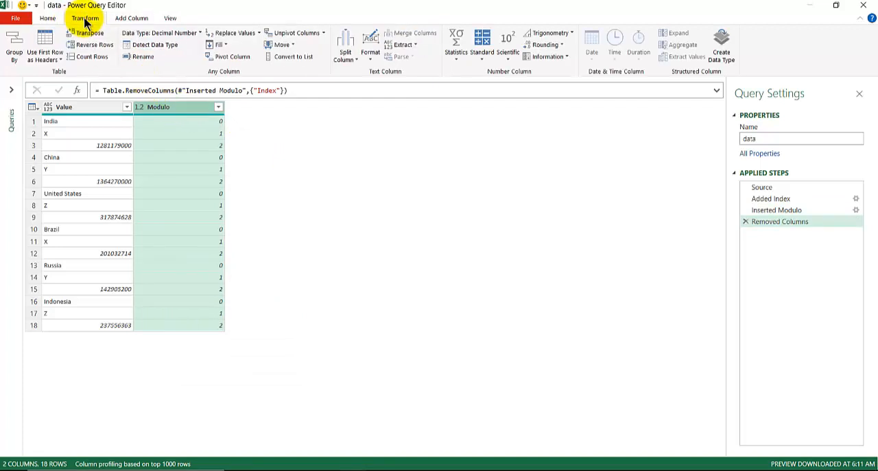
click(229, 58)
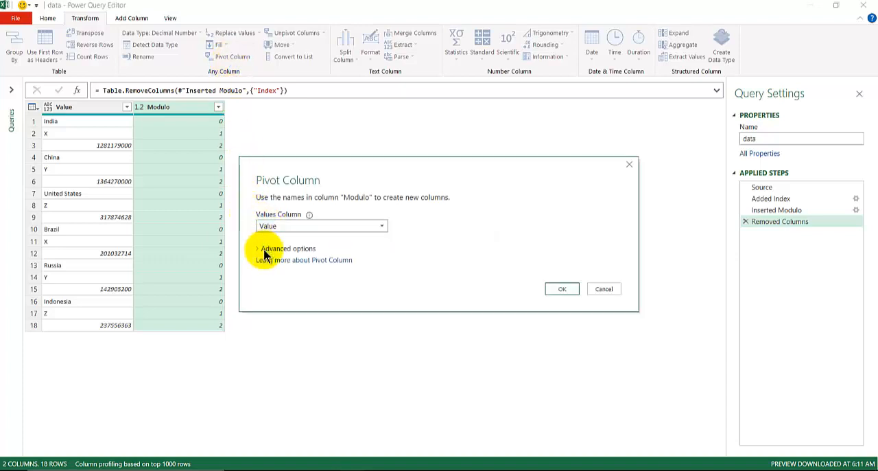
click(265, 250)
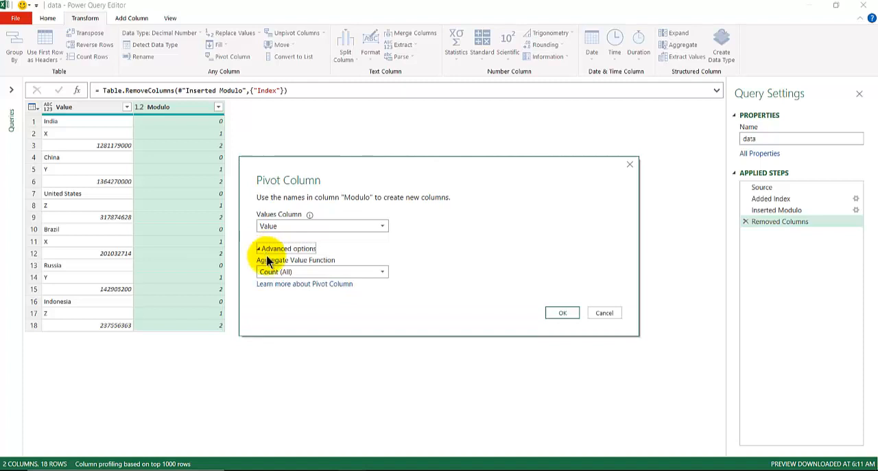
click(275, 274)
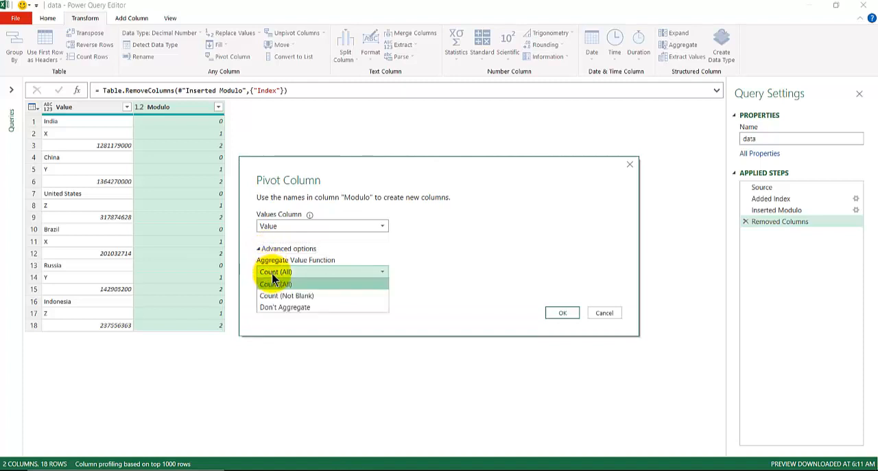
click(286, 307)
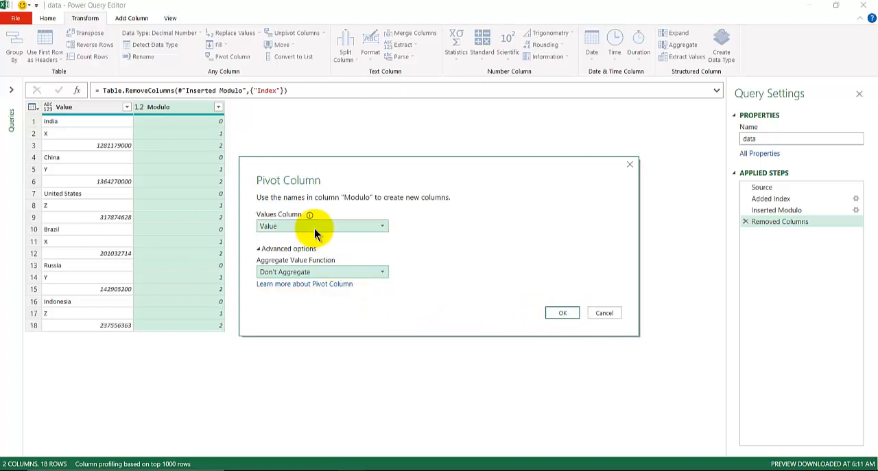
click(557, 313)
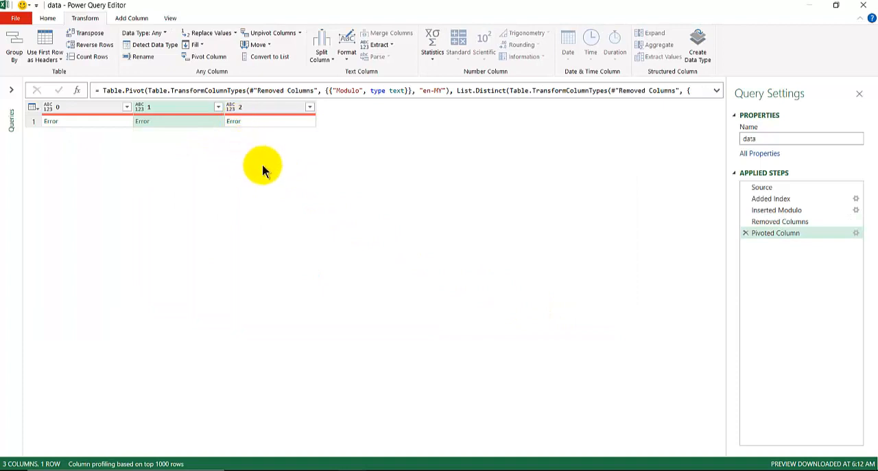
Check the pivot's aggregation option and delete the Pivoted Column and Removed Columns steps from the query.
double_click(772, 235)
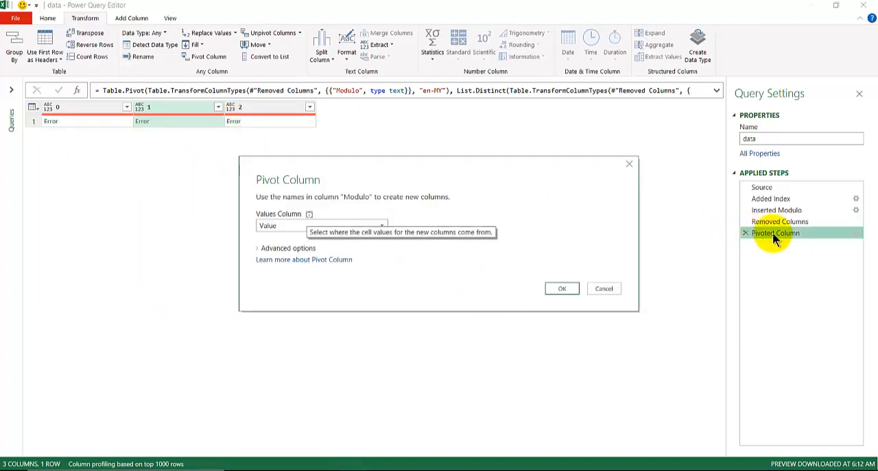
click(259, 247)
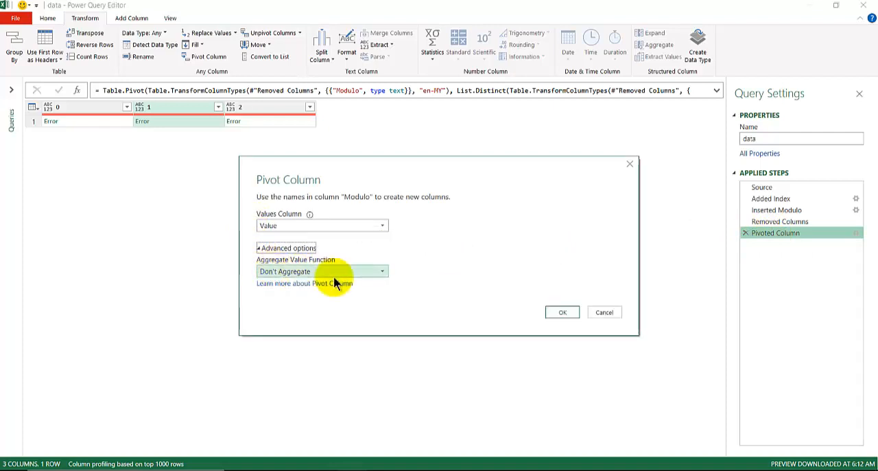
click(562, 311)
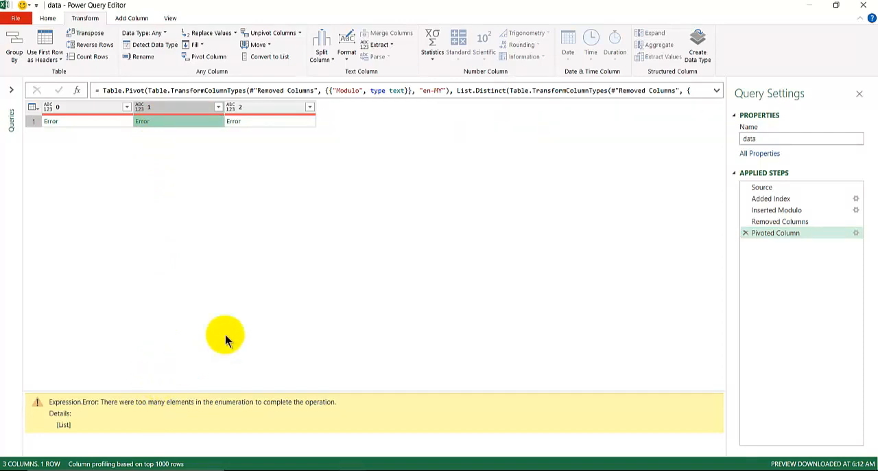
click(746, 233)
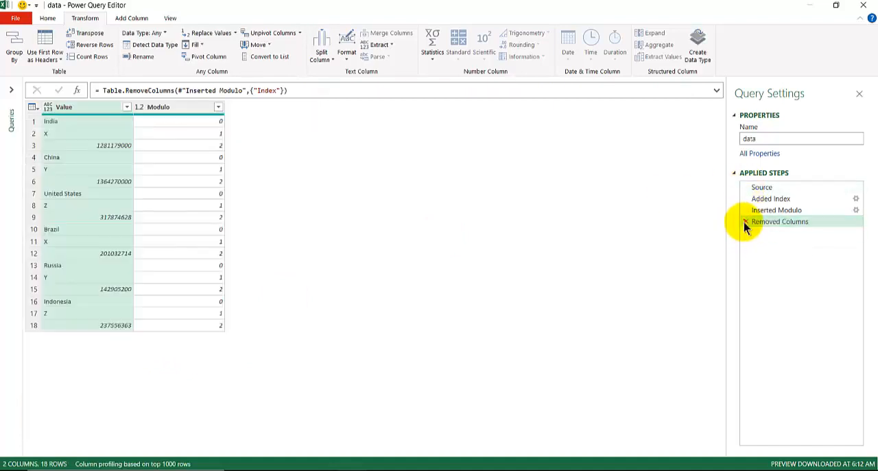
click(745, 222)
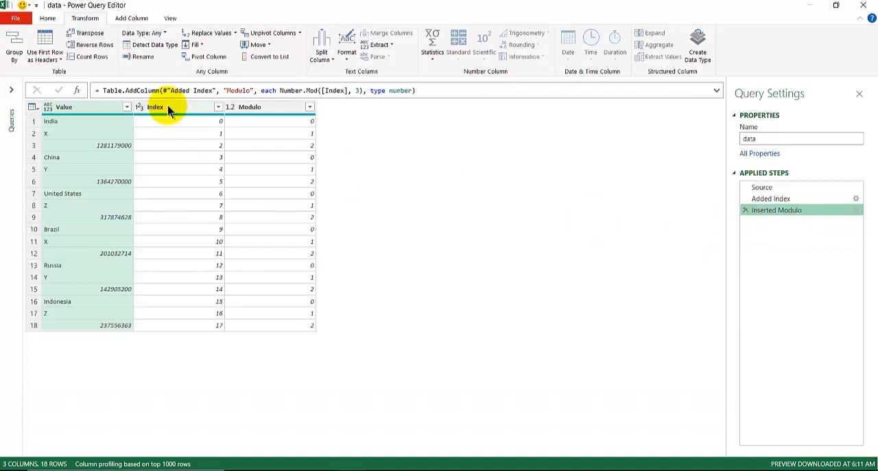
Pivot the Modulo column with the Index column kept, using Value as the values column and Don't Aggregate.
click(249, 107)
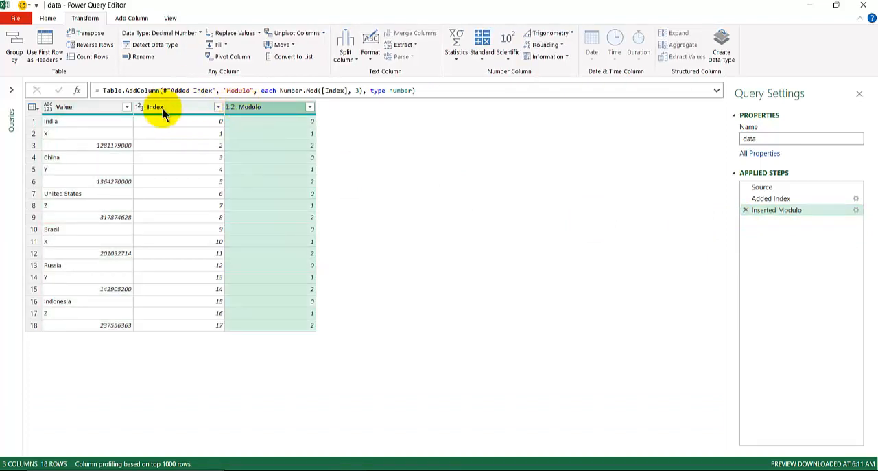
click(224, 59)
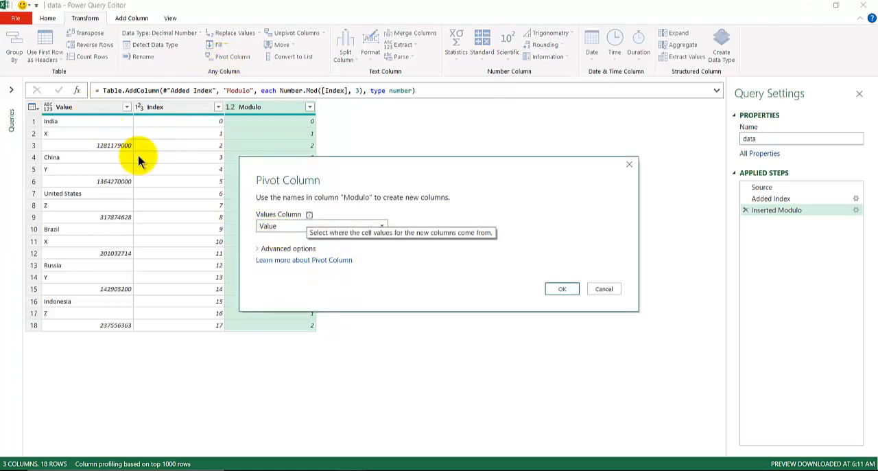
click(266, 247)
click(280, 272)
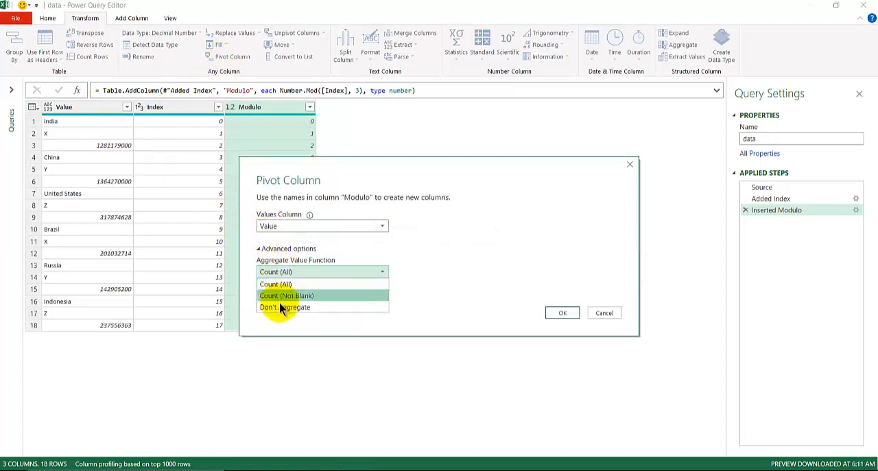
click(280, 306)
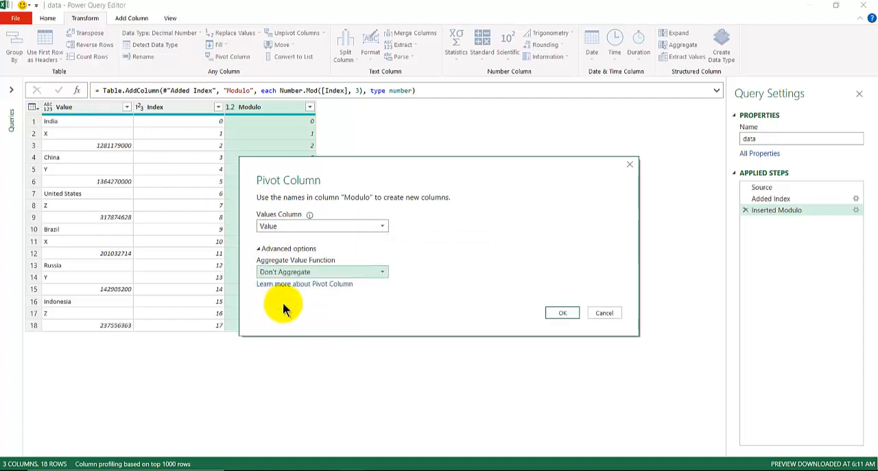
click(555, 312)
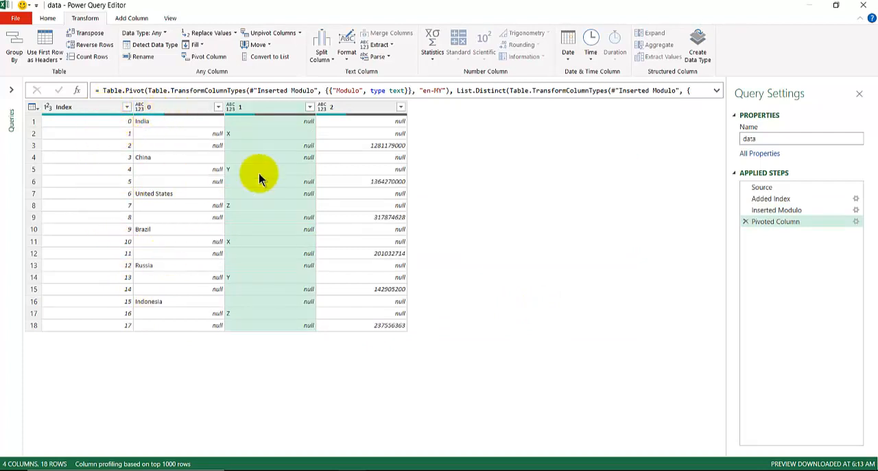
Compare the table at the Inserted Modulo step with the table at the Pivoted Column step.
click(770, 212)
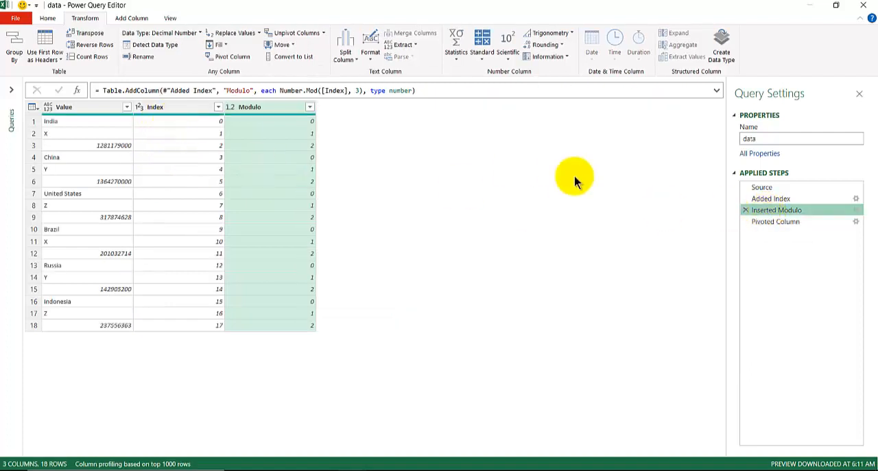
click(770, 222)
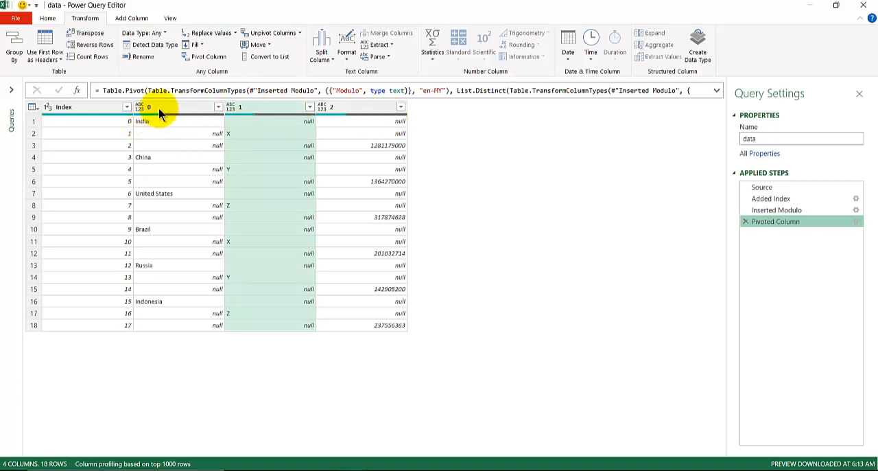
click(785, 212)
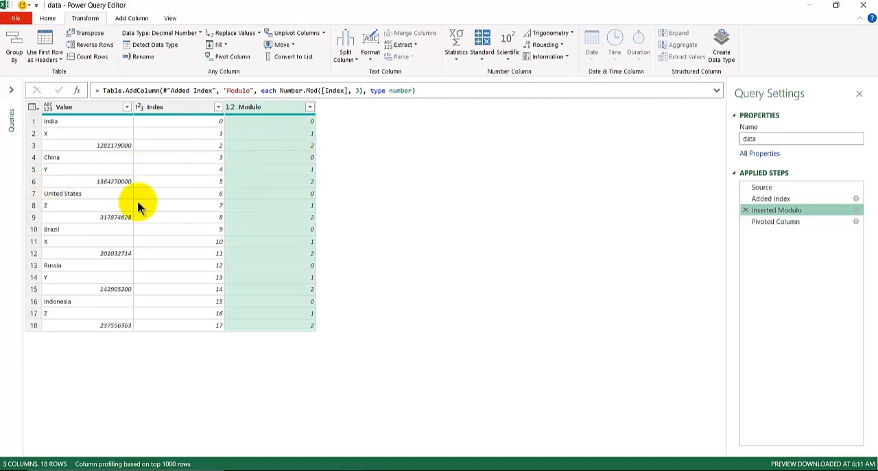
click(770, 224)
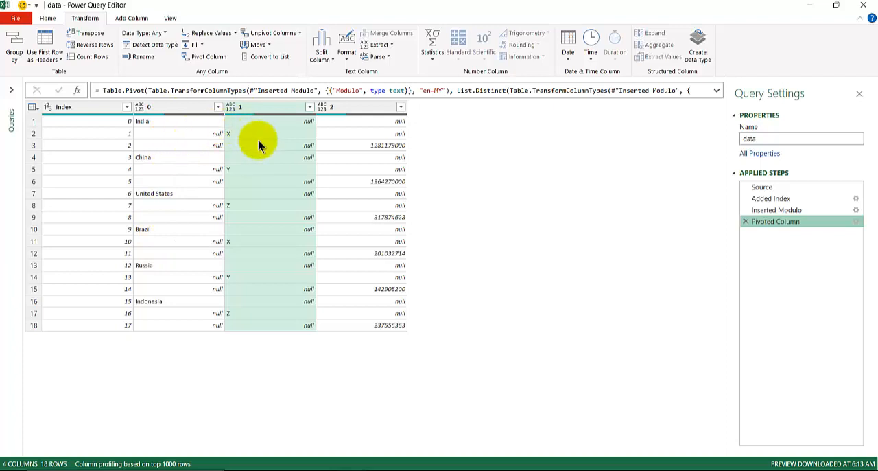
Fill down the empty cells in columns 0, 1 and 2.
click(176, 108)
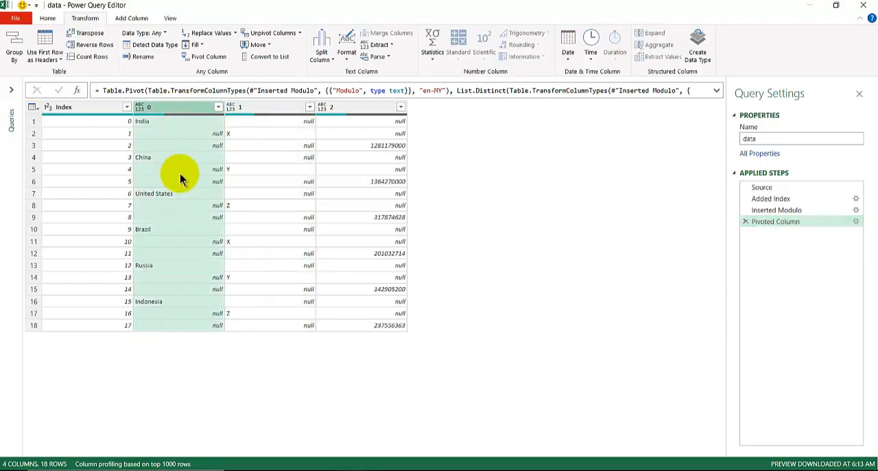
shift+click(382, 109)
right_click(382, 110)
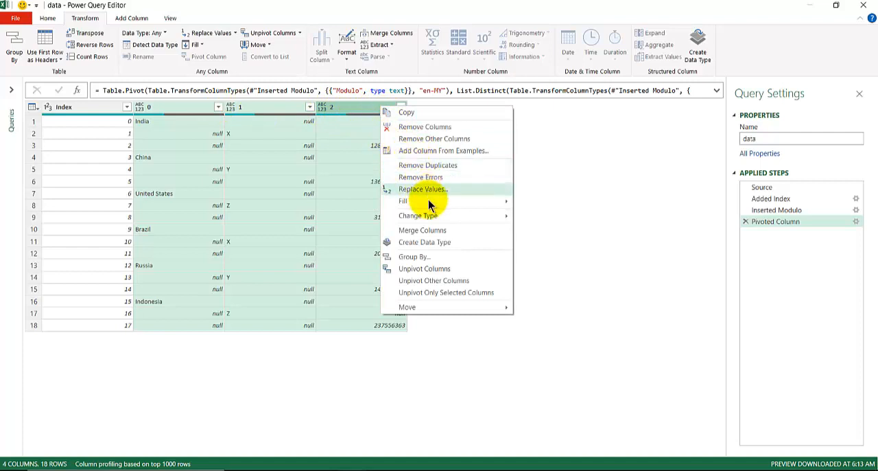
mouse_move(509, 201)
click(536, 200)
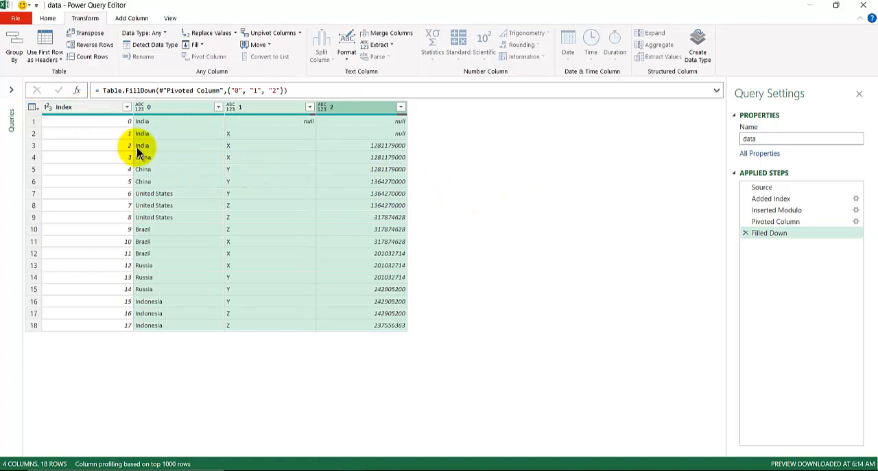
Add a Modulo column computed from the Index column with a divisor of 3.
click(81, 107)
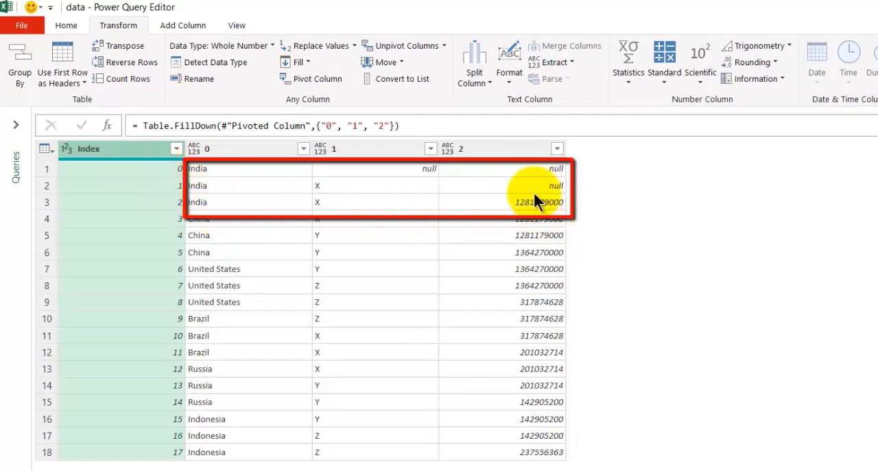
click(182, 27)
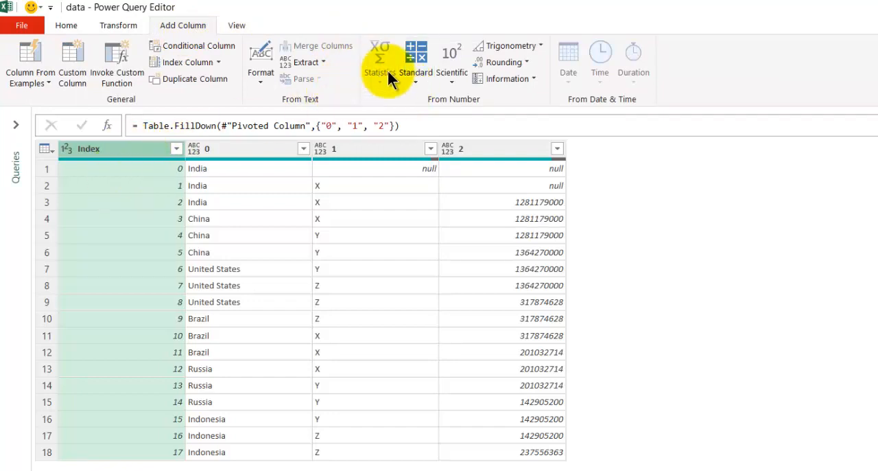
click(417, 74)
click(432, 182)
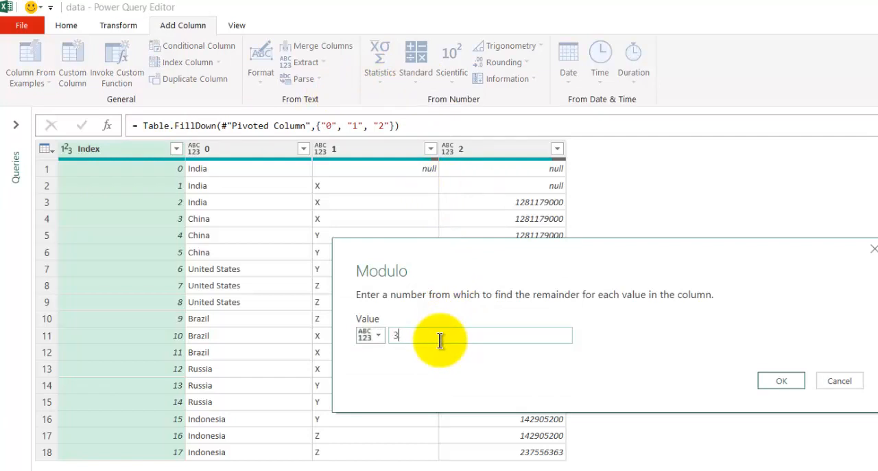
key(Return)
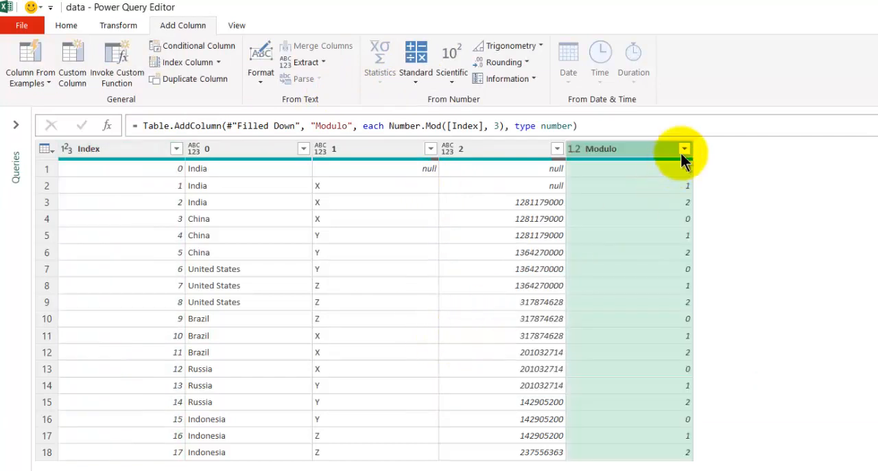
Filter the Modulo column to keep only the rows with the value 2.
click(683, 149)
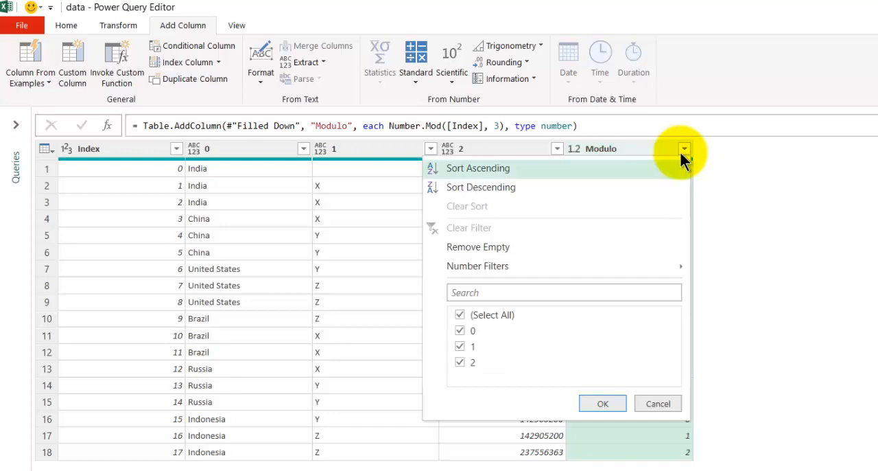
click(459, 314)
click(460, 361)
click(595, 403)
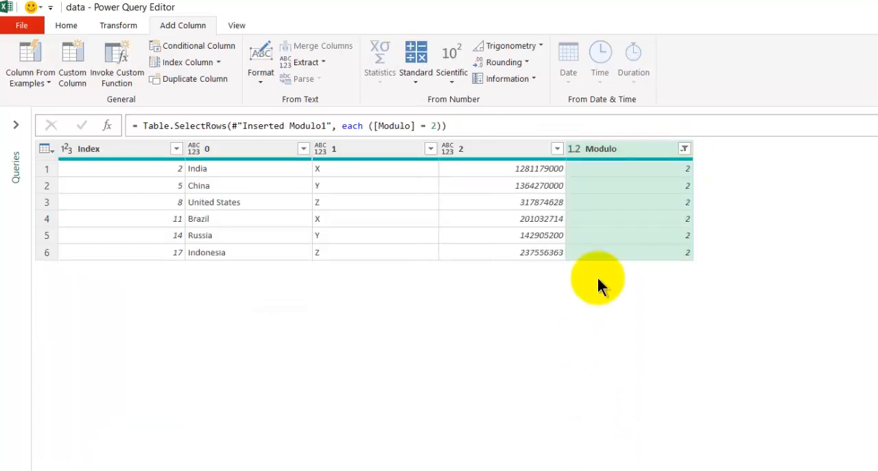
Remove the Modulo and Index columns from the filtered table.
right_click(614, 148)
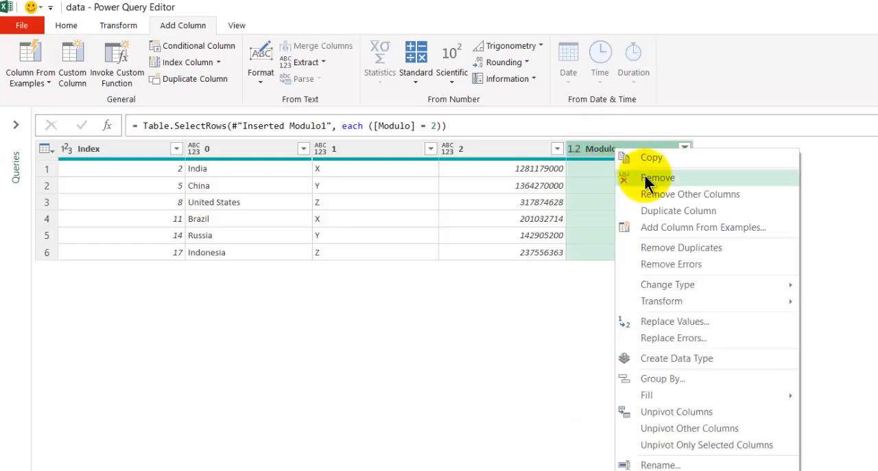
click(621, 176)
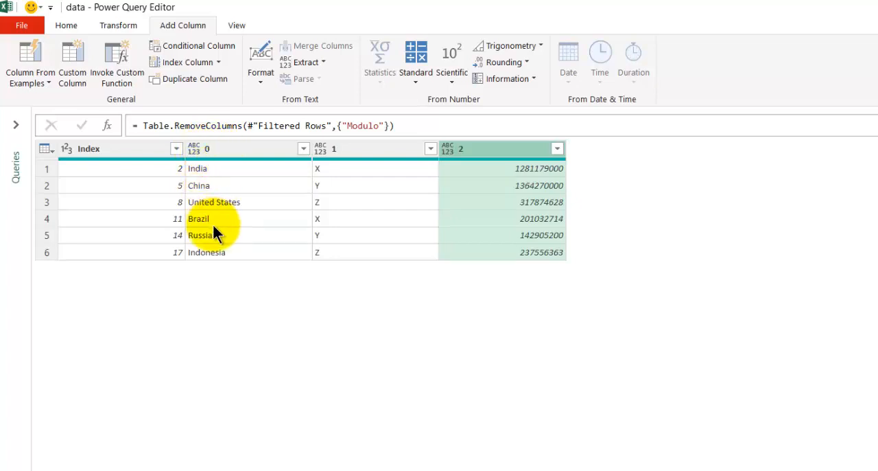
click(153, 149)
right_click(153, 149)
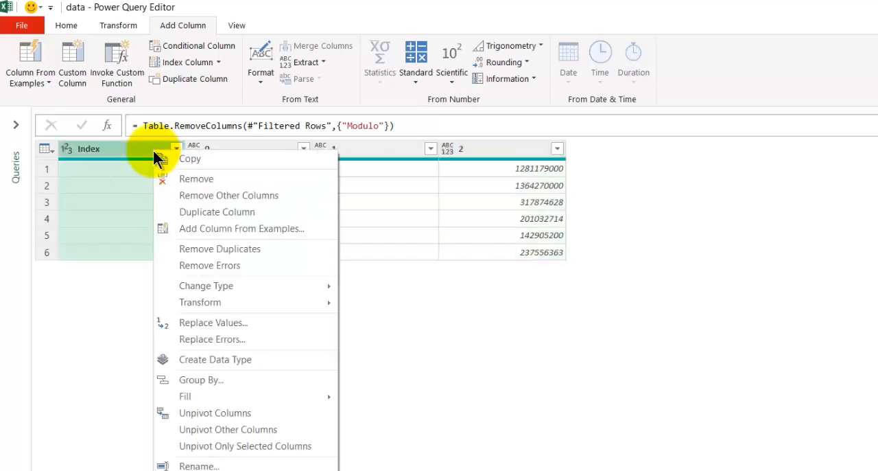
click(195, 180)
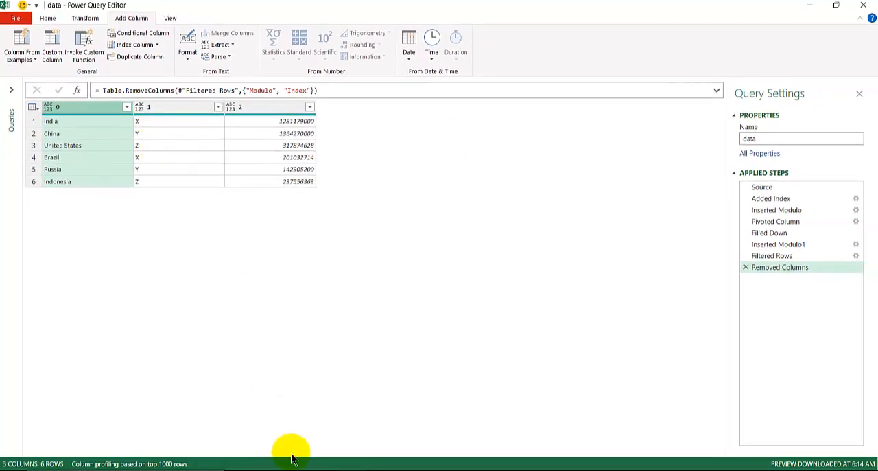
Switch to PowerPoint and add a "Pivot Column" text label on slide 30, placed under the curved blue arrow.
click(275, 469)
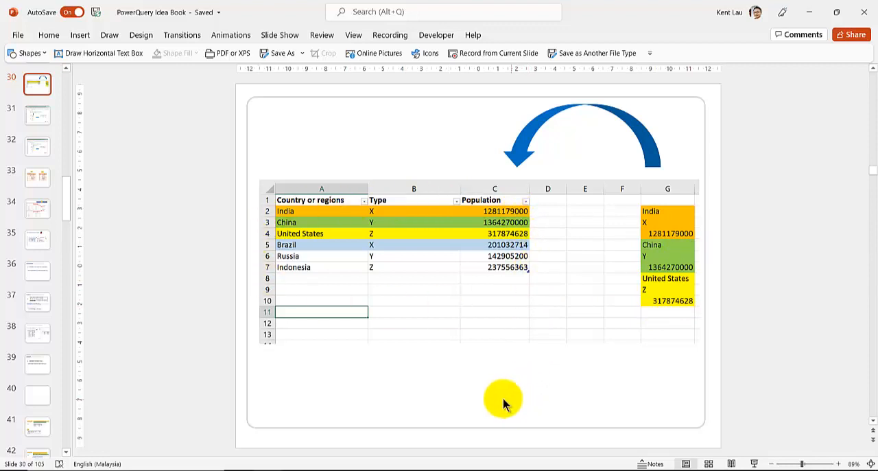
click(89, 59)
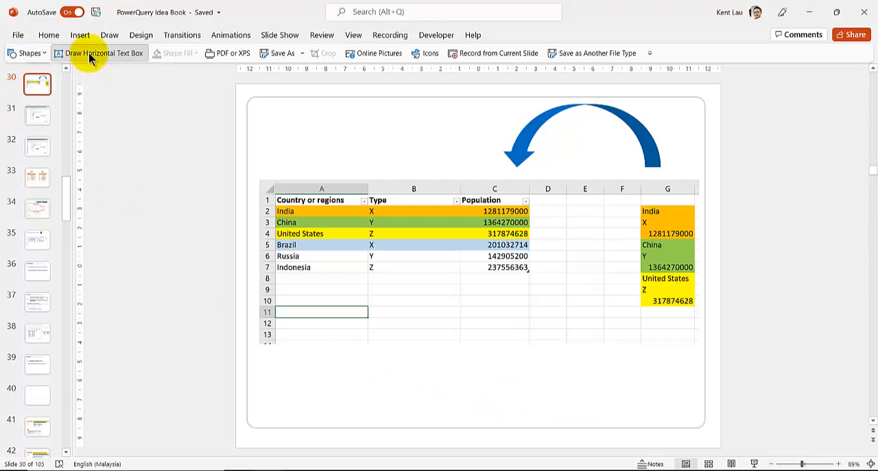
click(550, 370)
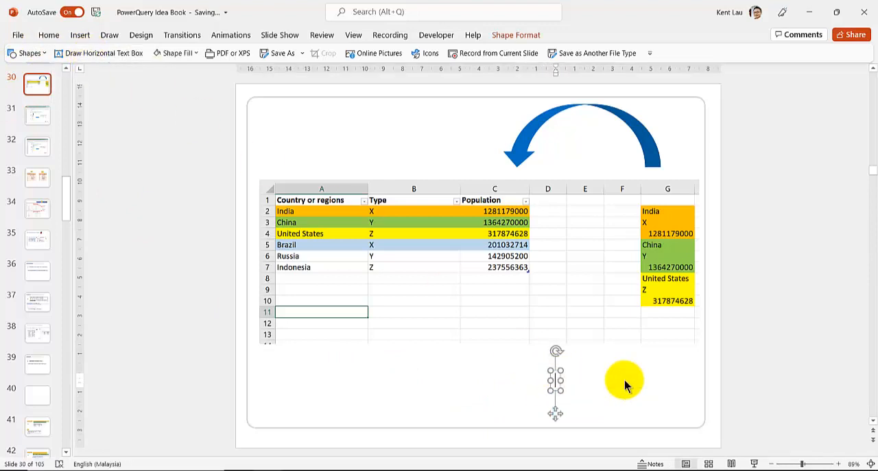
text(Pivot C)
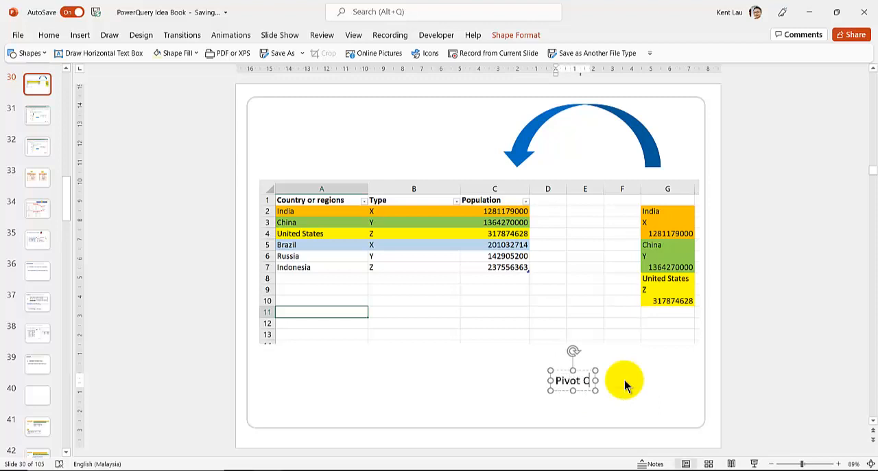
text(olumn)
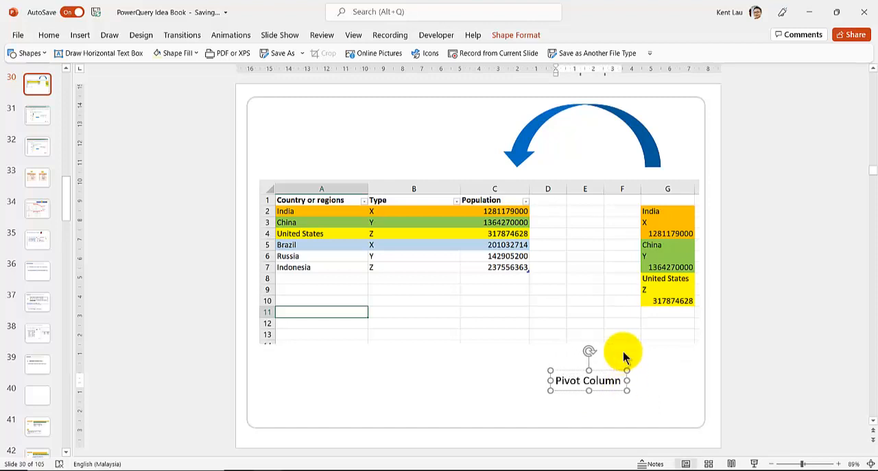
drag(562, 364, 562, 126)
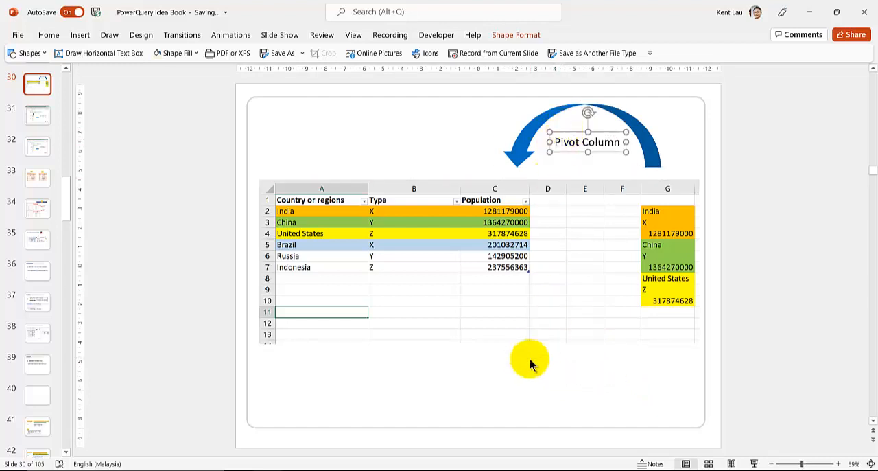
Duplicate the "Pivot Column" label directly below itself and change the copy's text to "Modulo".
click(530, 364)
click(561, 146)
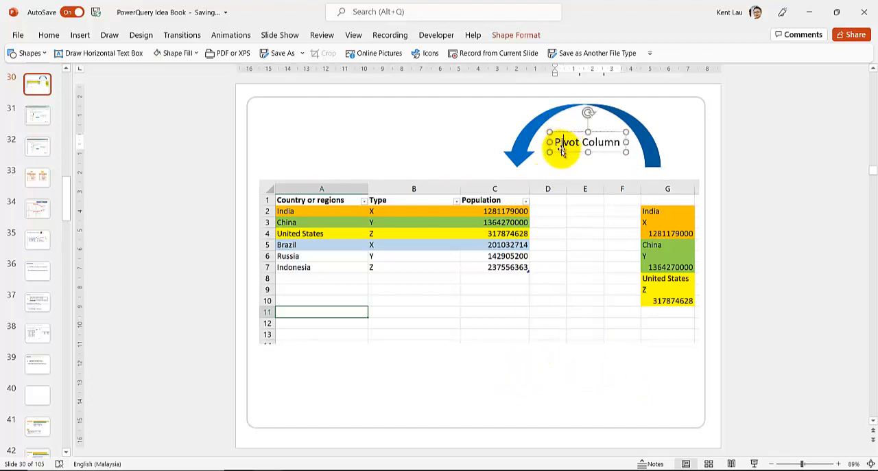
ctrl+shift+drag(561, 150, 565, 171)
triple_click(568, 164)
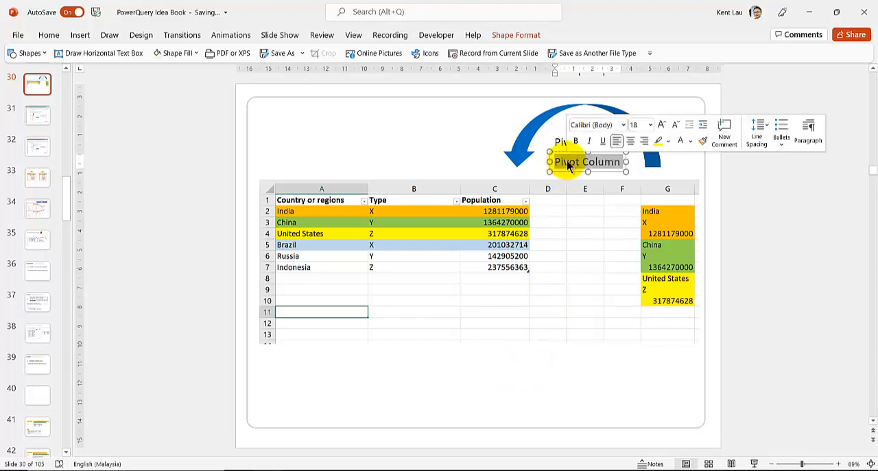
text(Modulo)
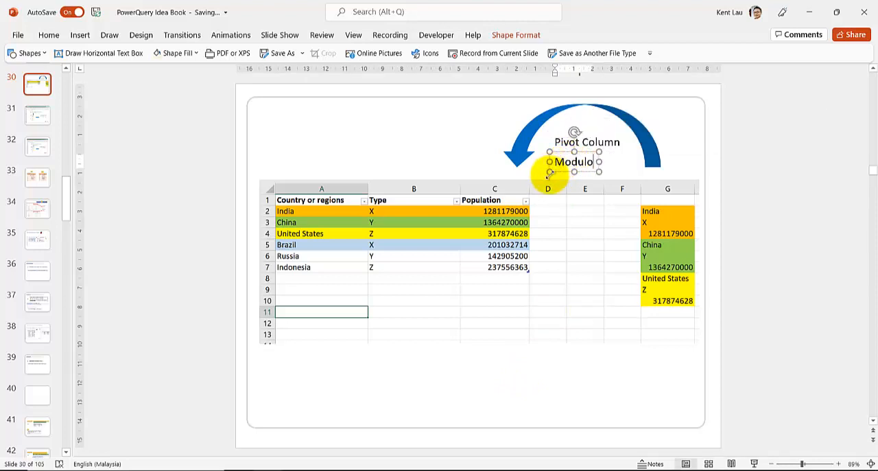
Duplicate the "Modulo" label below itself as "Index column" and move the table picture down clear of the labels.
ctrl+shift+drag(556, 169, 559, 194)
double_click(566, 186)
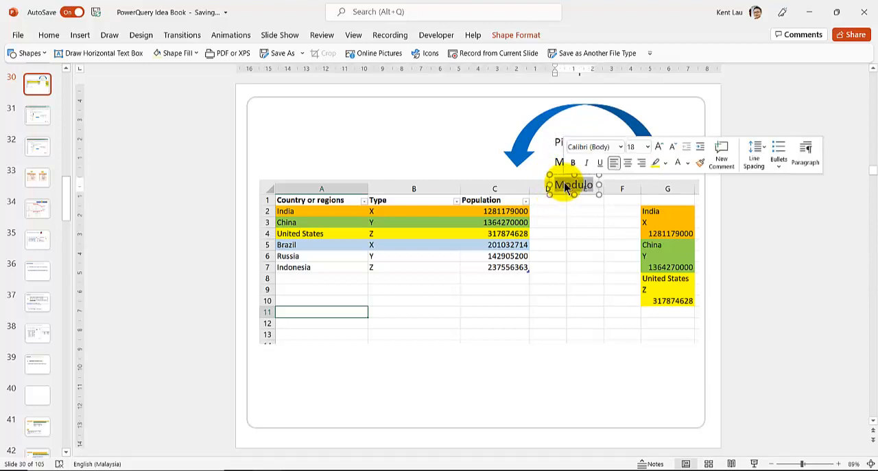
text(Index)
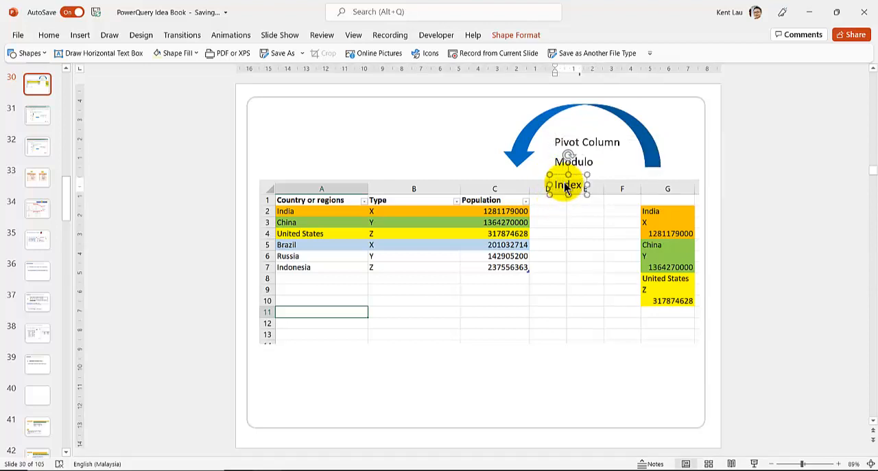
text( column)
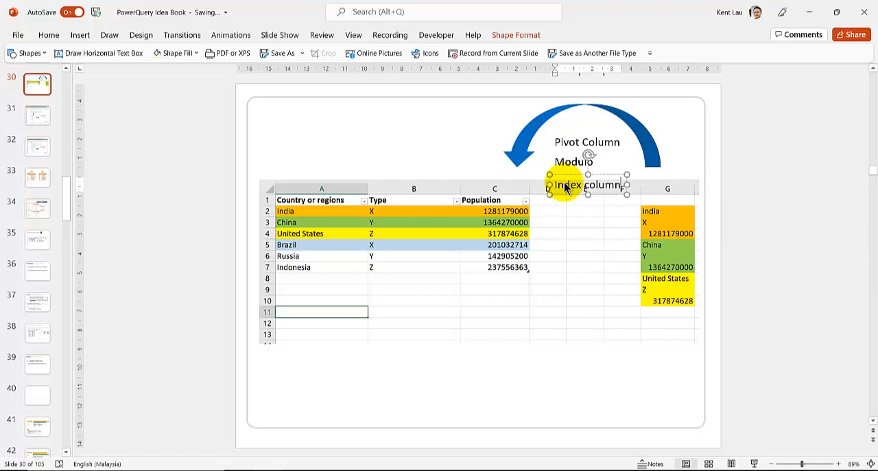
click(558, 240)
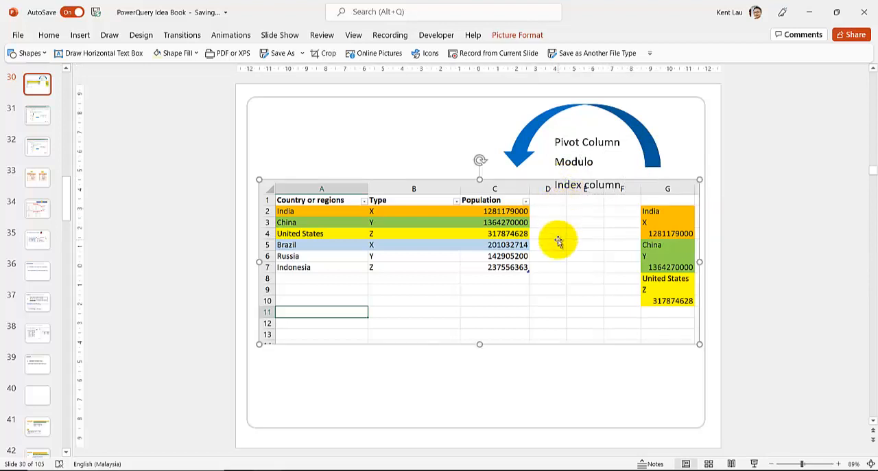
drag(544, 269, 541, 287)
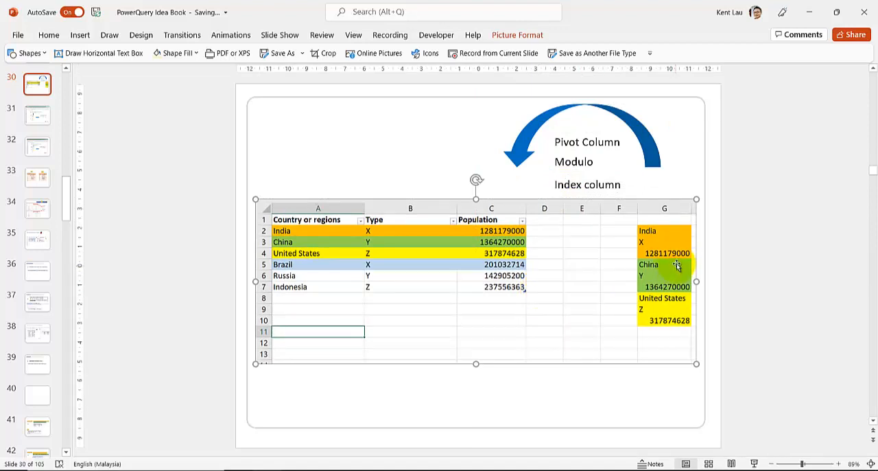